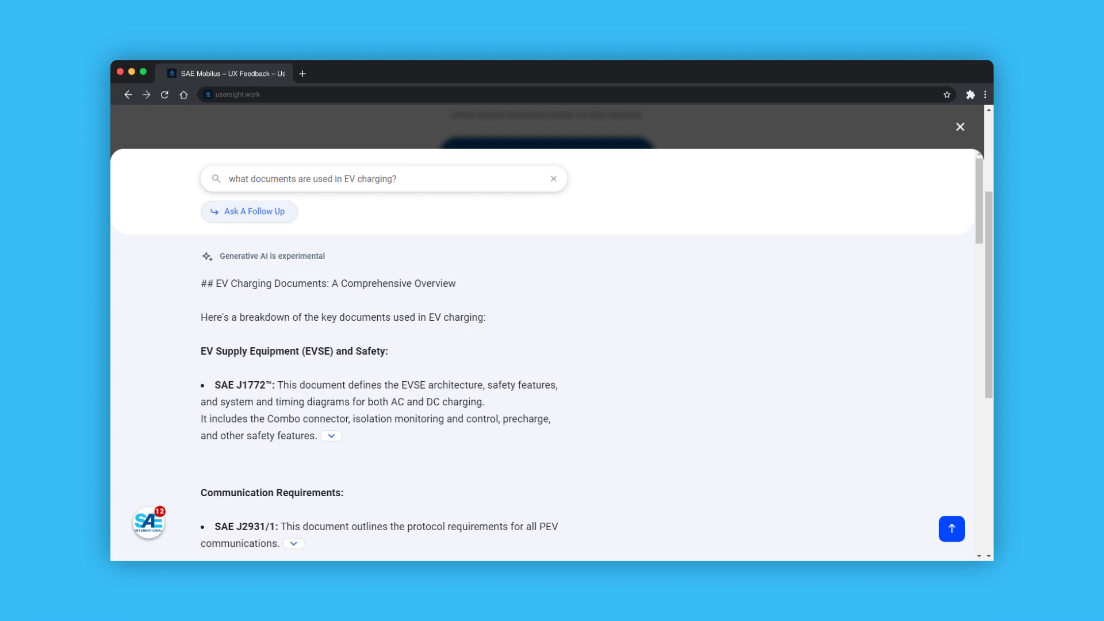
type("a")
type("bout")
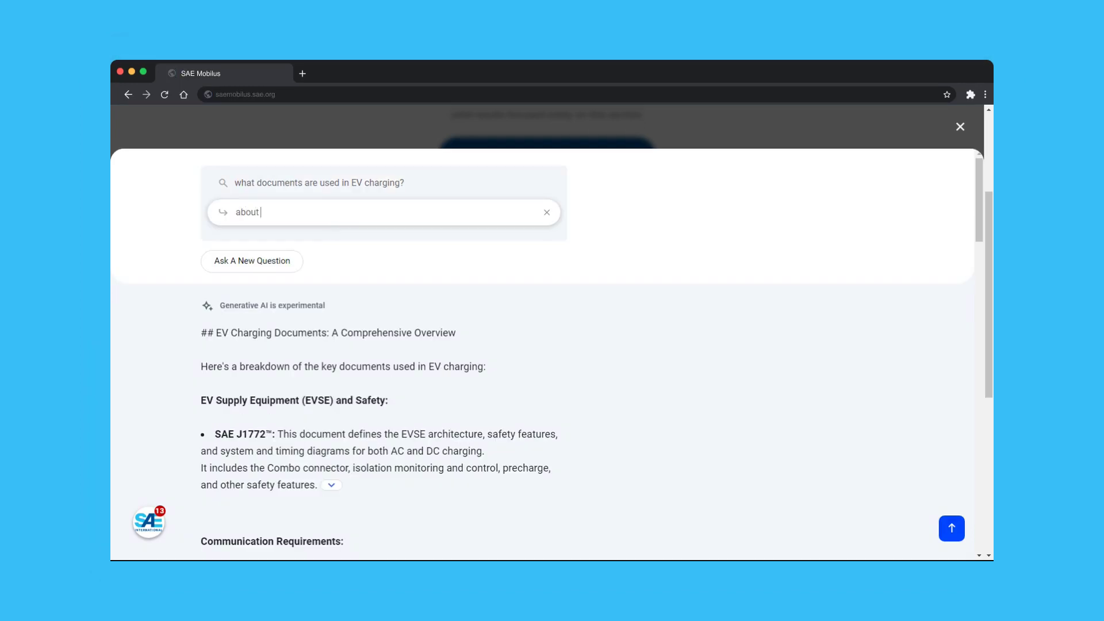
type(" na")
type("cs")
- Submit the follow-up question 'about nacs' to get a North American Charging Standard overview
key("Return")
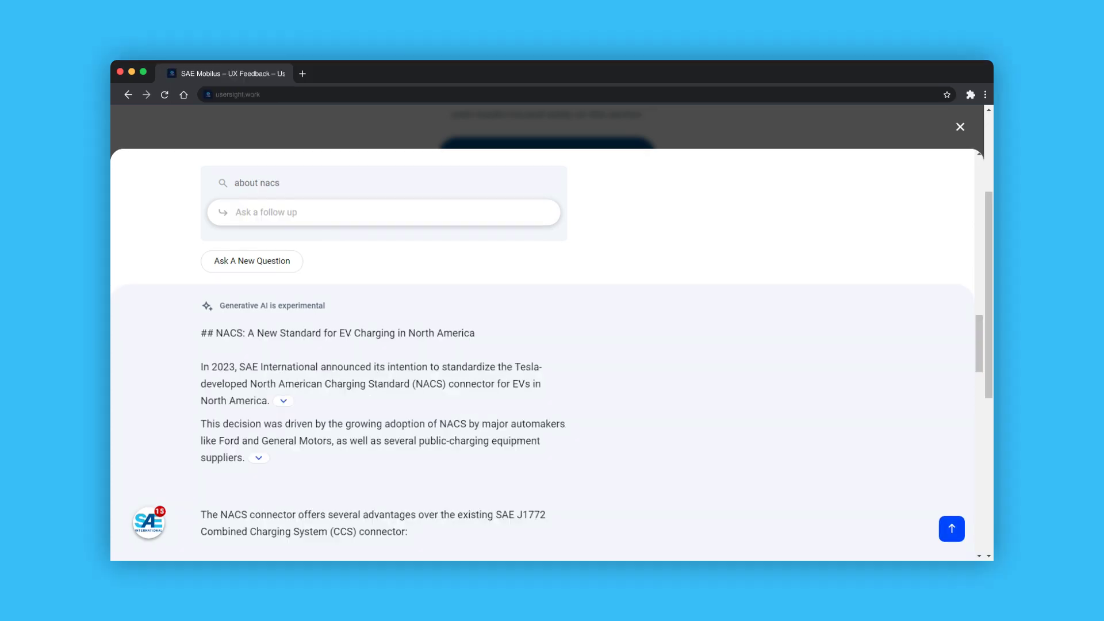